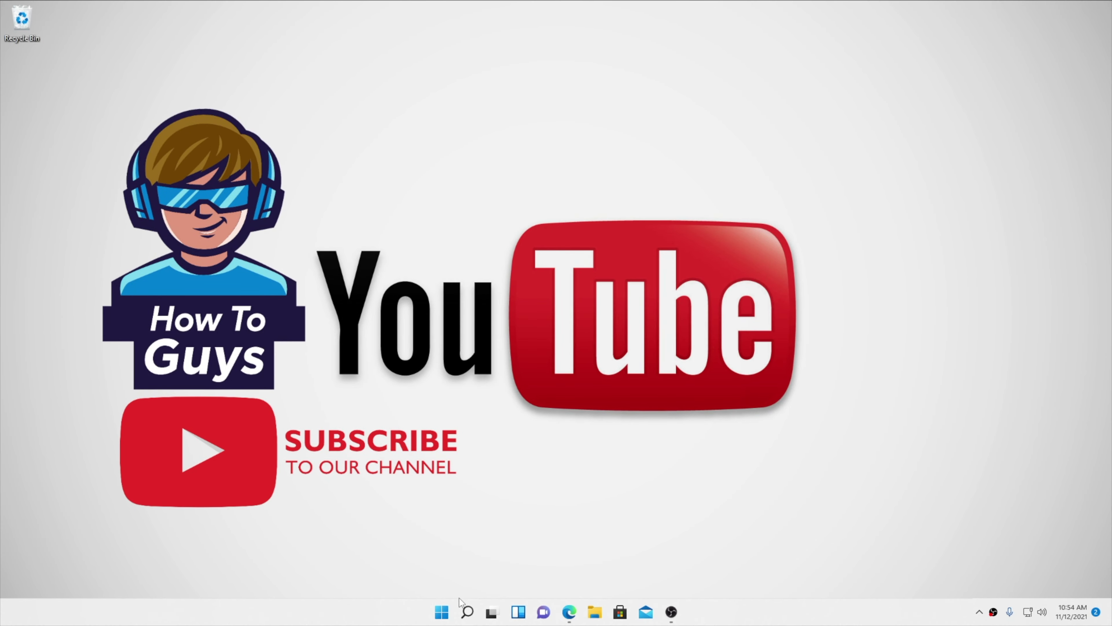
# Browse Local Disk (C:) to find the Windows.old folder, then close File Explorer
pyautogui.click(442, 611)
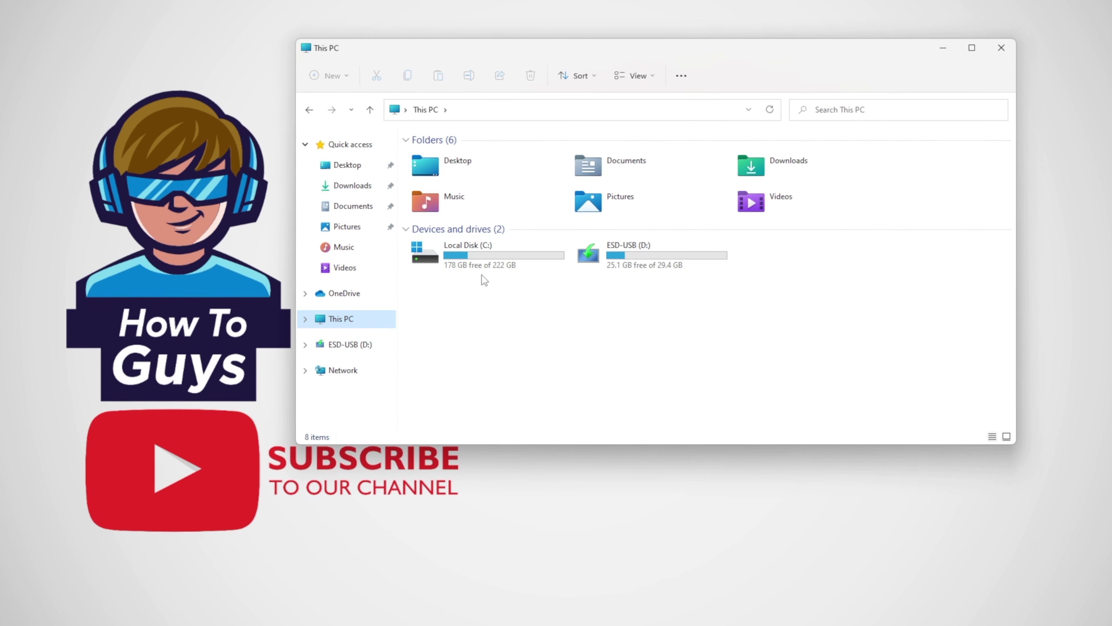
pyautogui.doubleClick(471, 258)
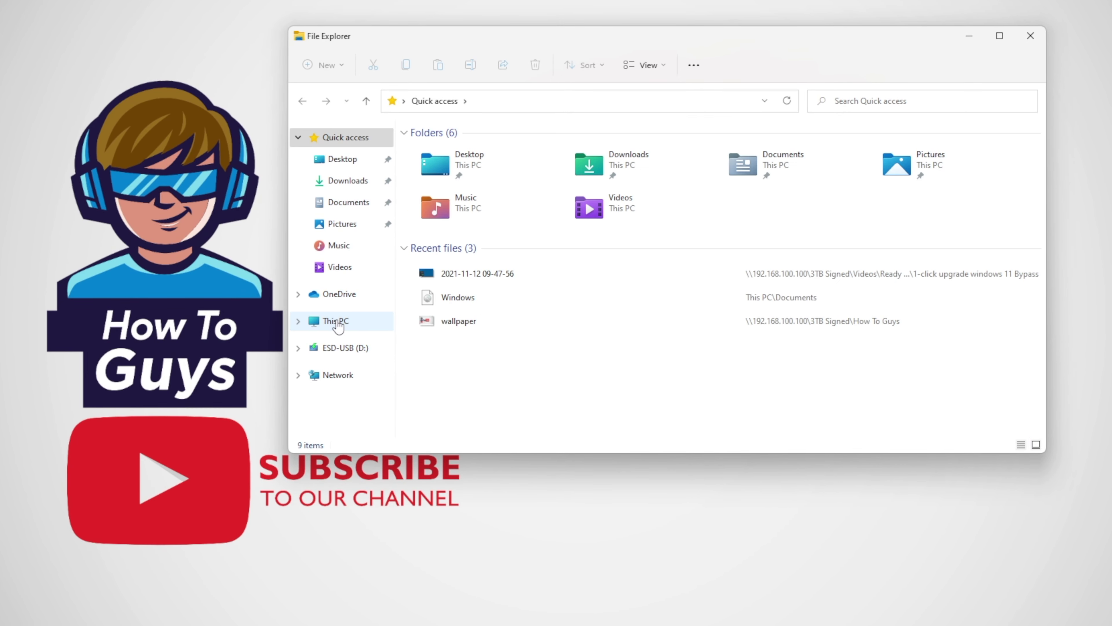
pyautogui.click(337, 322)
pyautogui.doubleClick(480, 264)
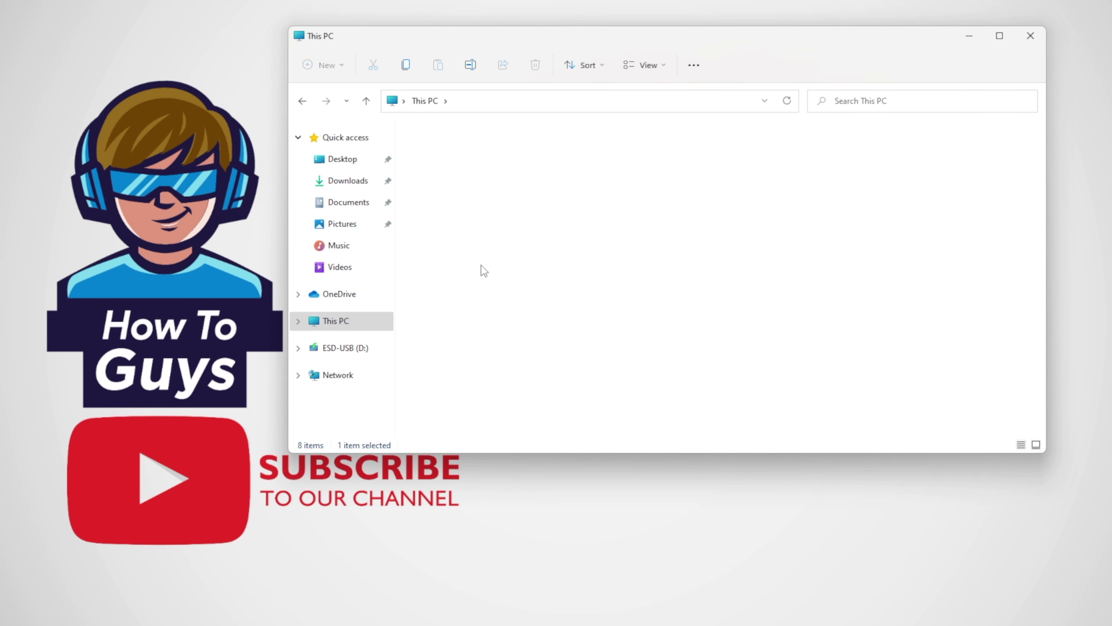
pyautogui.click(464, 278)
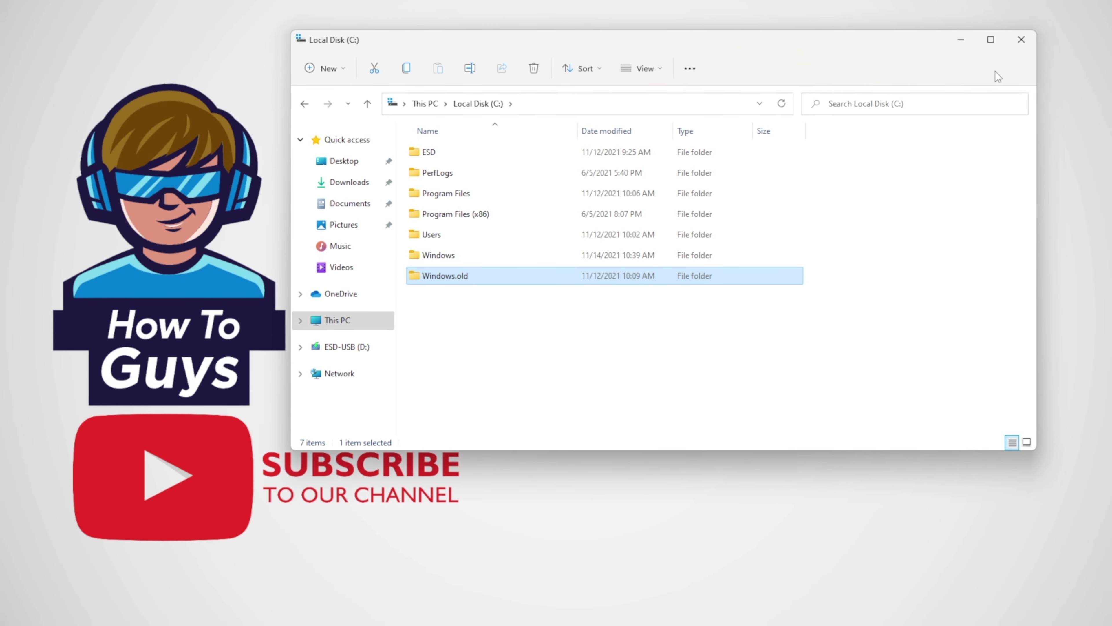
pyautogui.click(1031, 35)
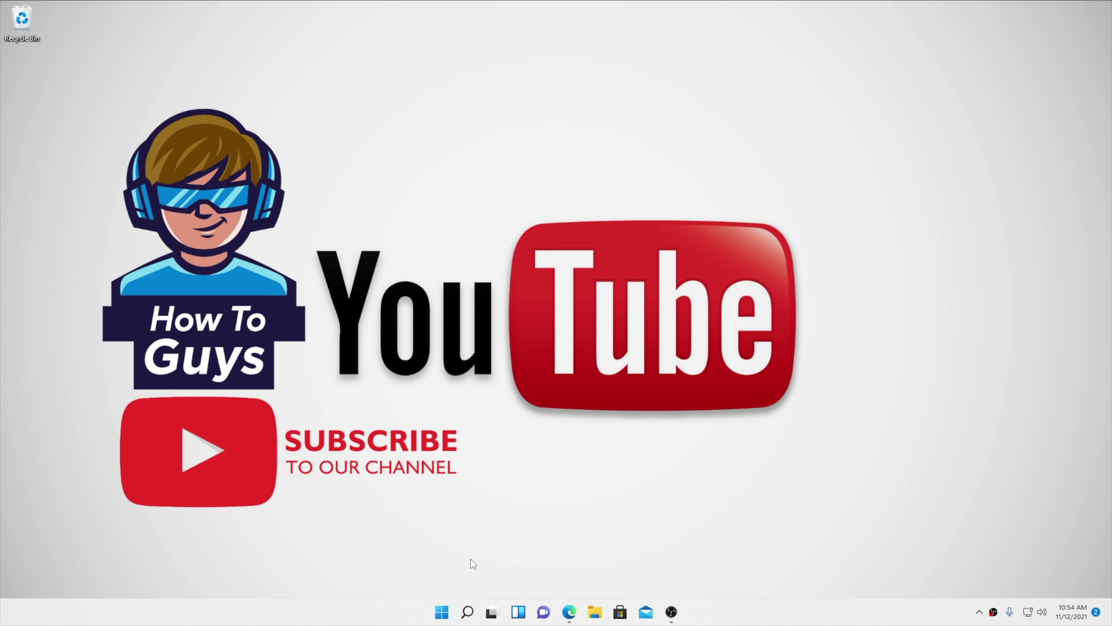
# Look at the Recovery page in Windows Settings, then close Settings
pyautogui.click(443, 611)
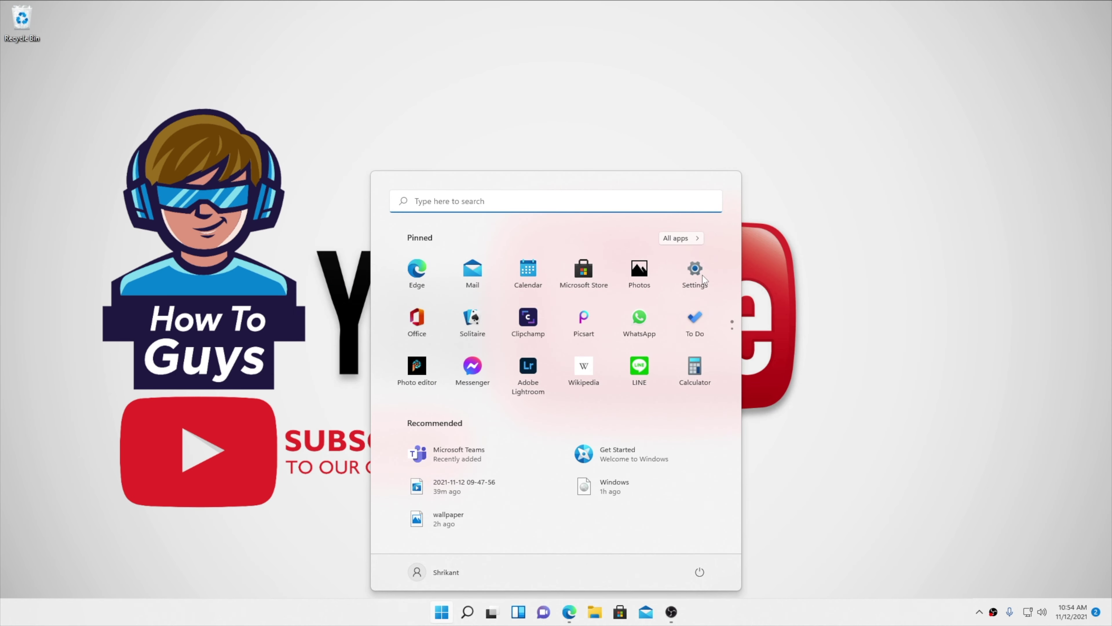
pyautogui.click(696, 270)
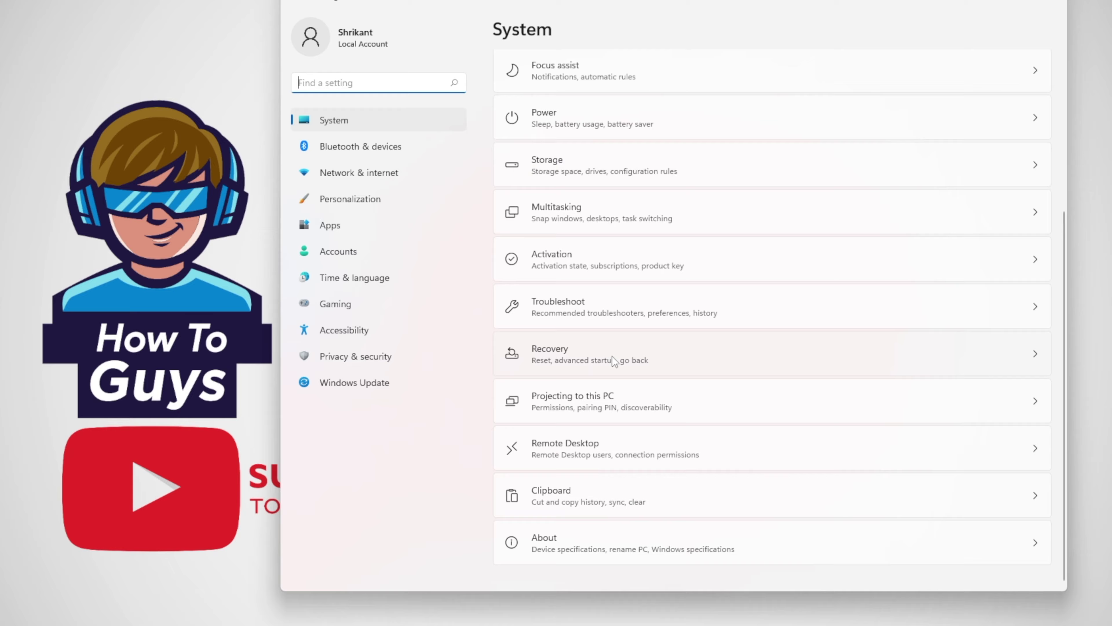
pyautogui.click(603, 355)
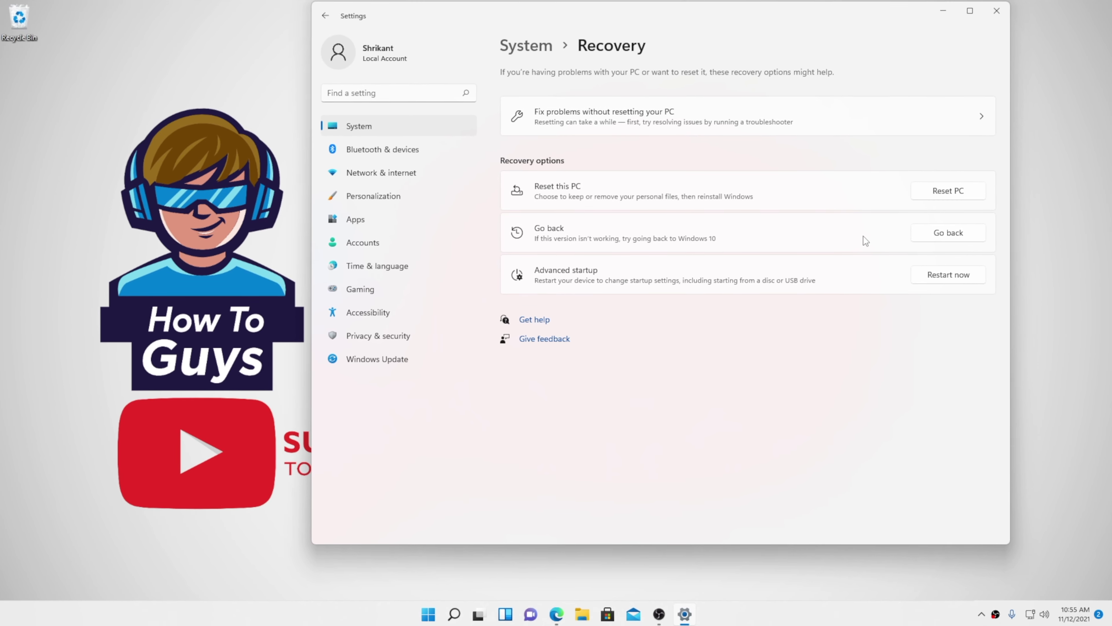
pyautogui.click(987, 20)
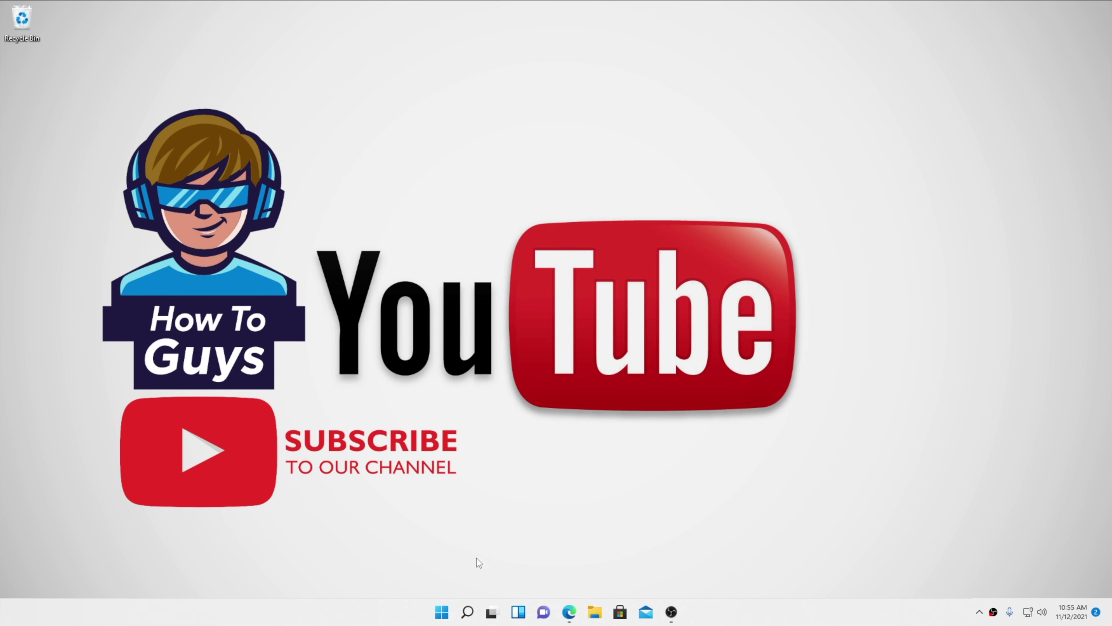
# Search 'cmd', run Command Prompt as administrator, and reposition its window
pyautogui.click(443, 616)
pyautogui.write('cmd')
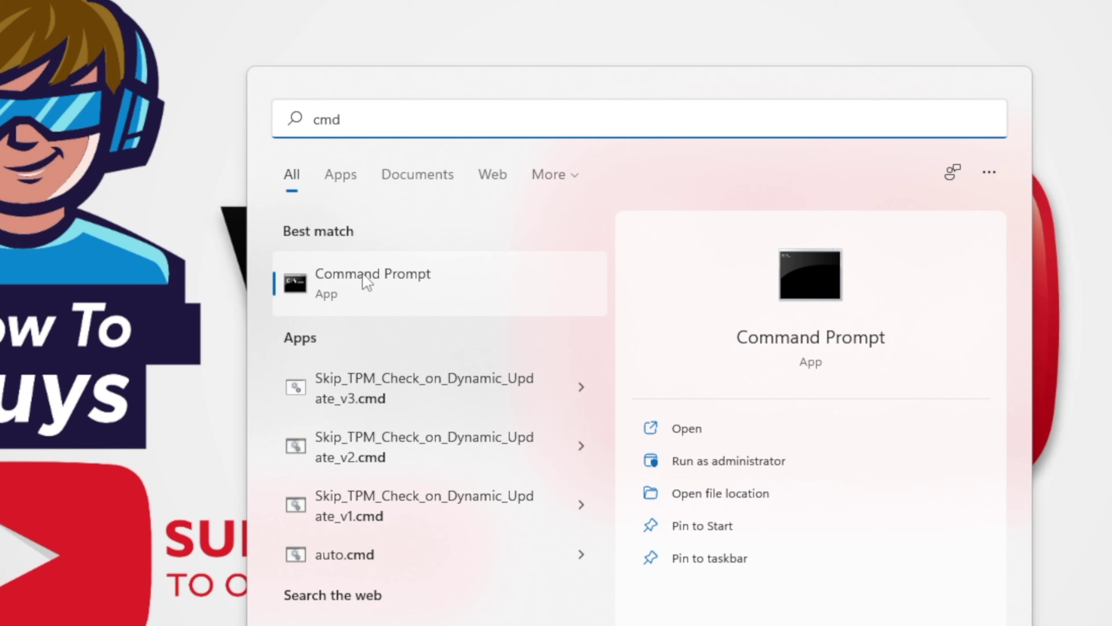
pyautogui.rightClick(367, 281)
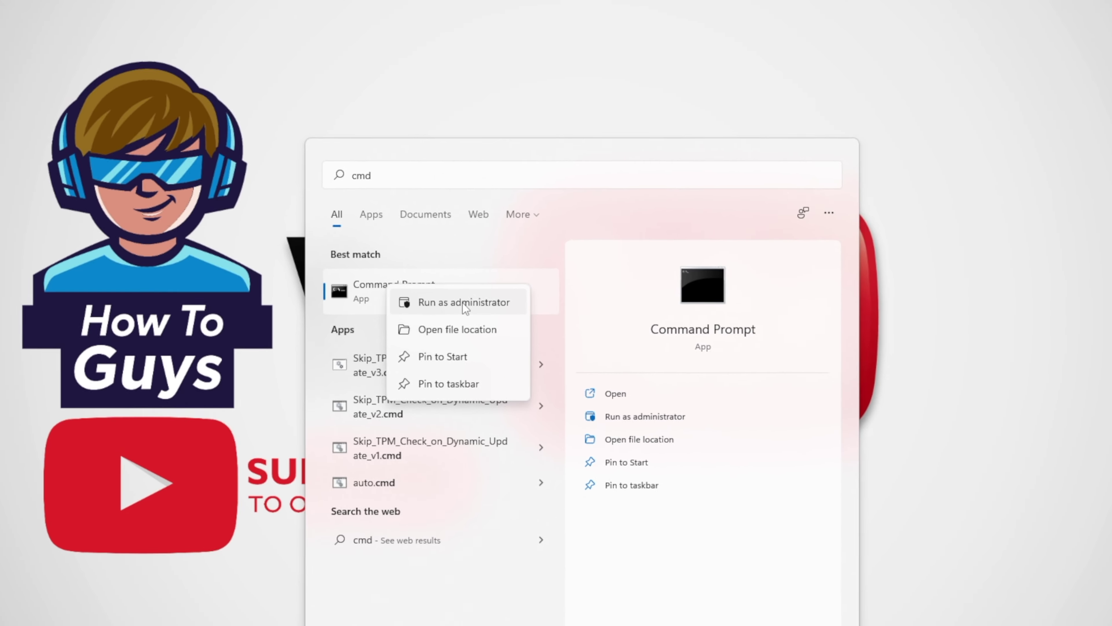
pyautogui.click(454, 303)
pyautogui.moveTo(399, 96); pyautogui.dragTo(617, 130)
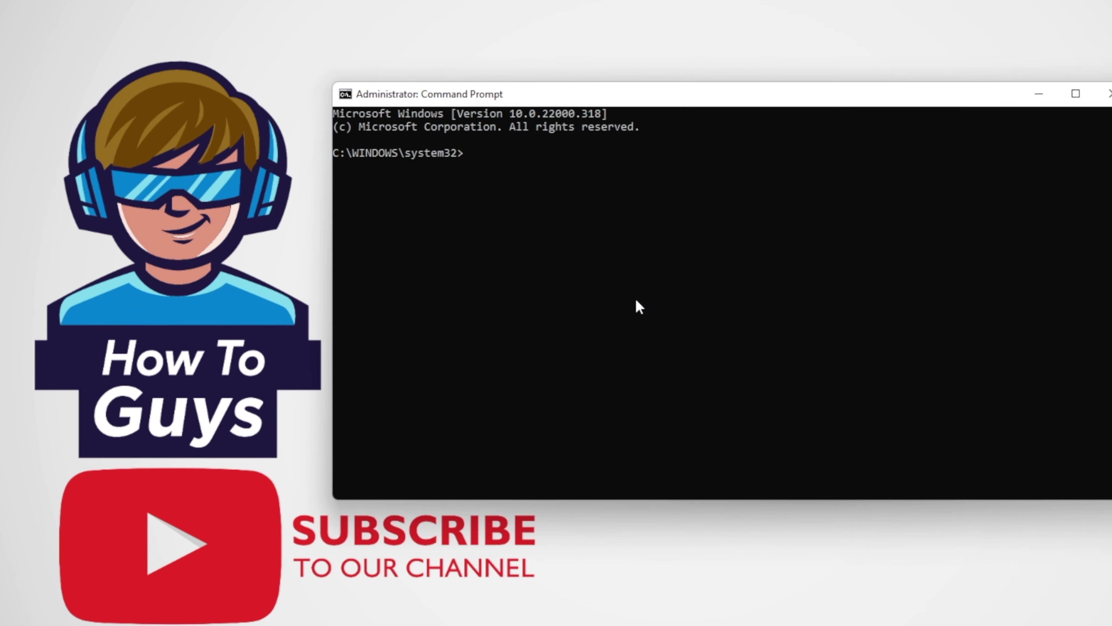
# Run DISM /Online /Get-OSUninstallWindow, which reports a 10-day uninstall window
pyautogui.write('DISM /Online /Get-OSUninstallWindow')
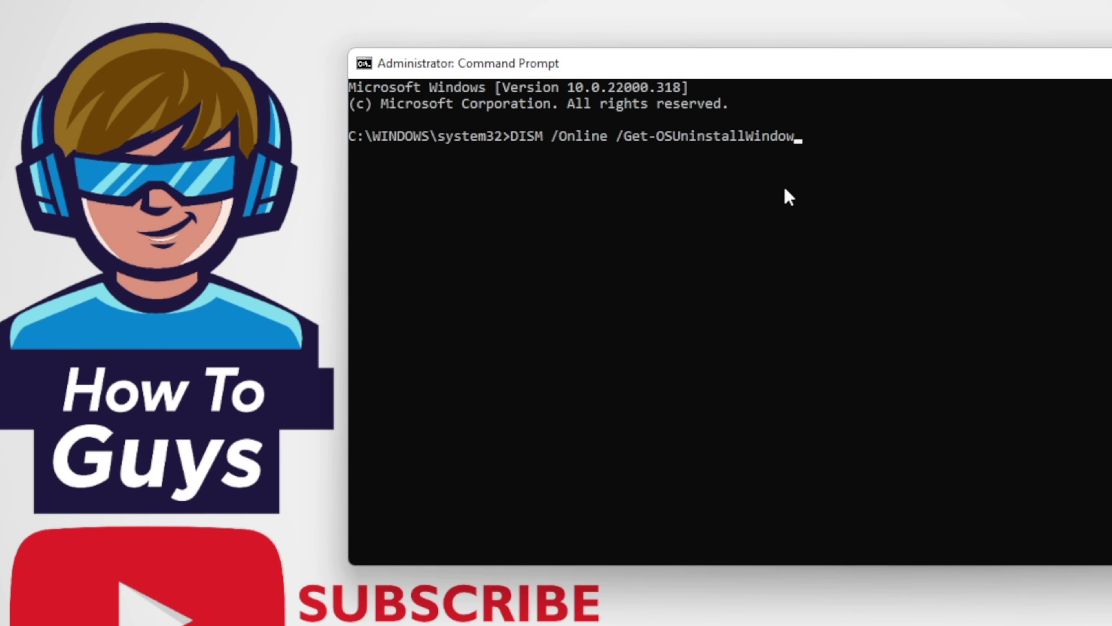
pyautogui.press('Return')
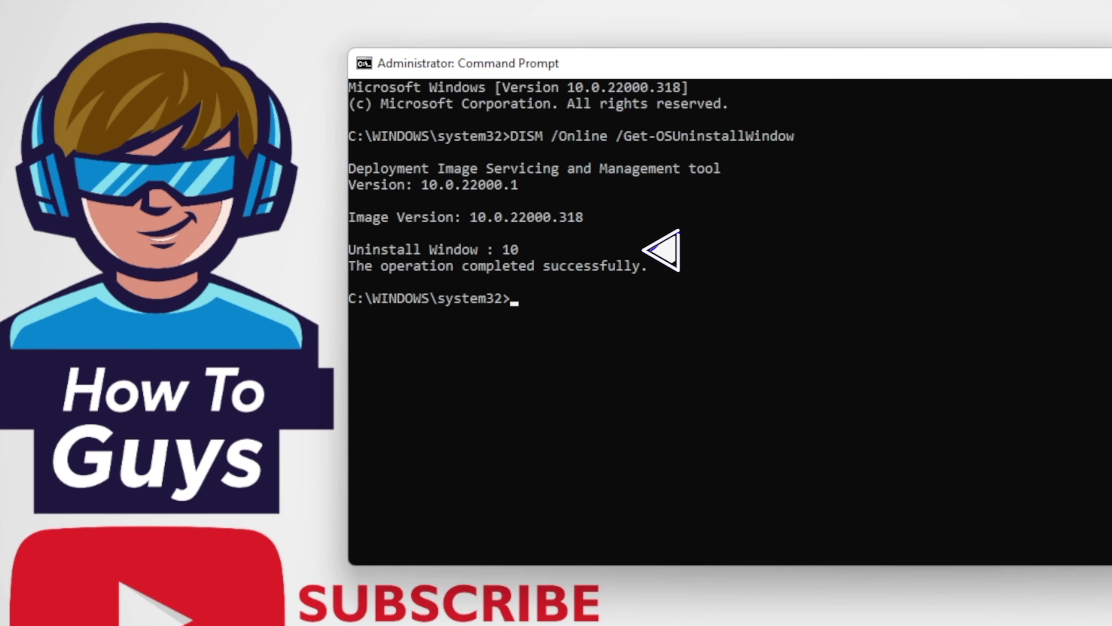
pyautogui.click(912, 314)
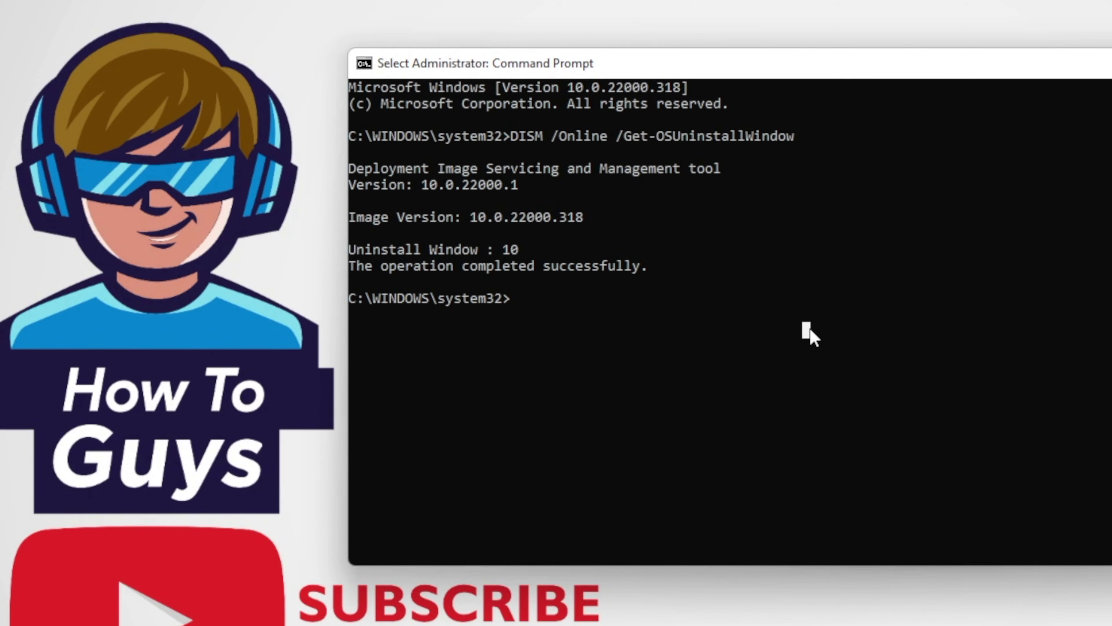
# Run DISM /Online /Set-OSUninstallWindow /Value:30, then rerun the check to confirm 30 days
pyautogui.write('DISM /Online /Set-OSUninstallWindow /Value:30')
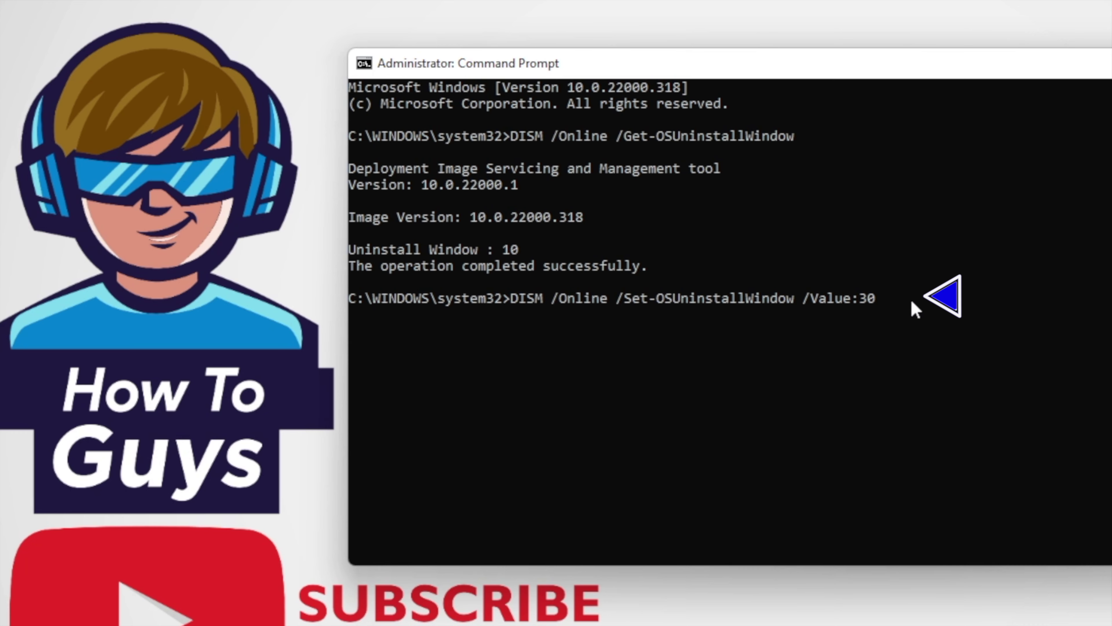
pyautogui.press('Return')
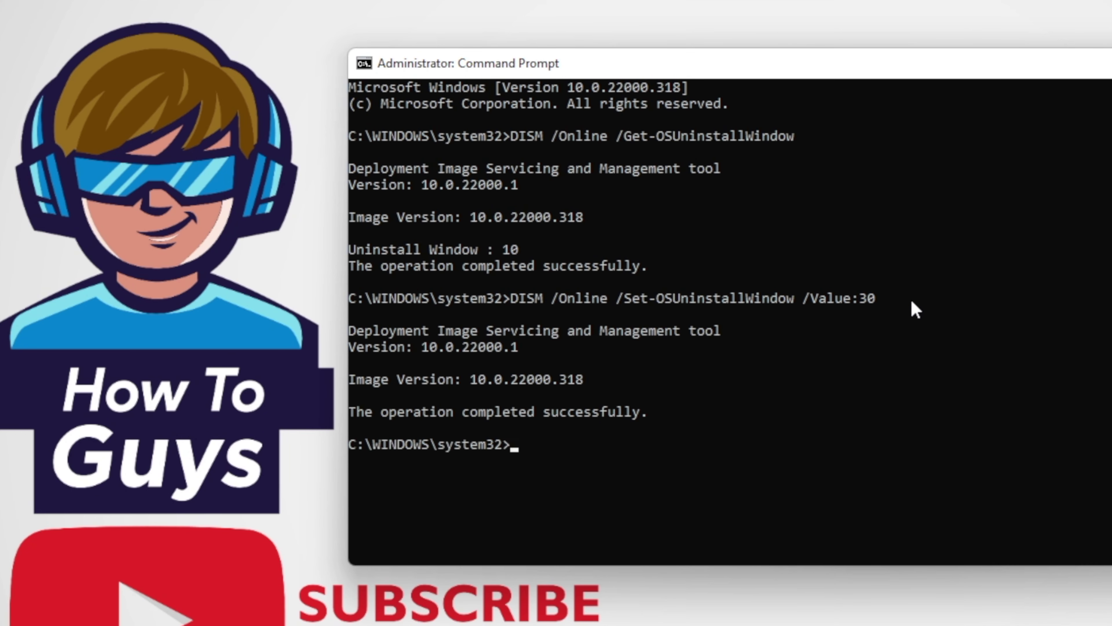
pyautogui.press('Up')
pyautogui.press('Up')
pyautogui.press('Return')
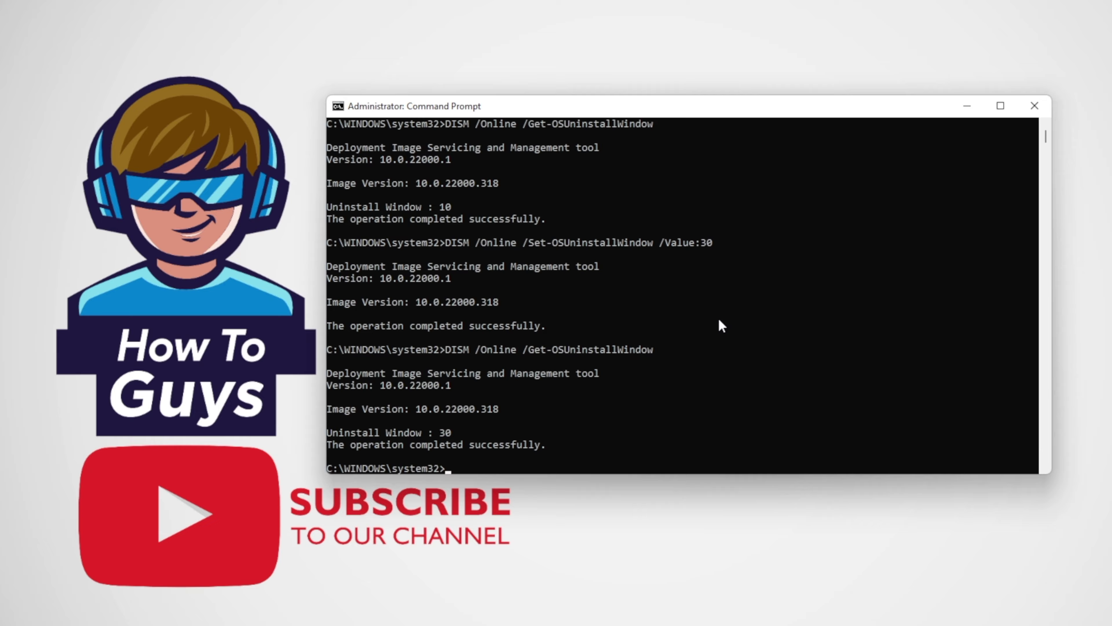
# Set the uninstall window to 365 days, recheck it, then type a new Set-OSUninstallWindow command
pyautogui.press('Up')
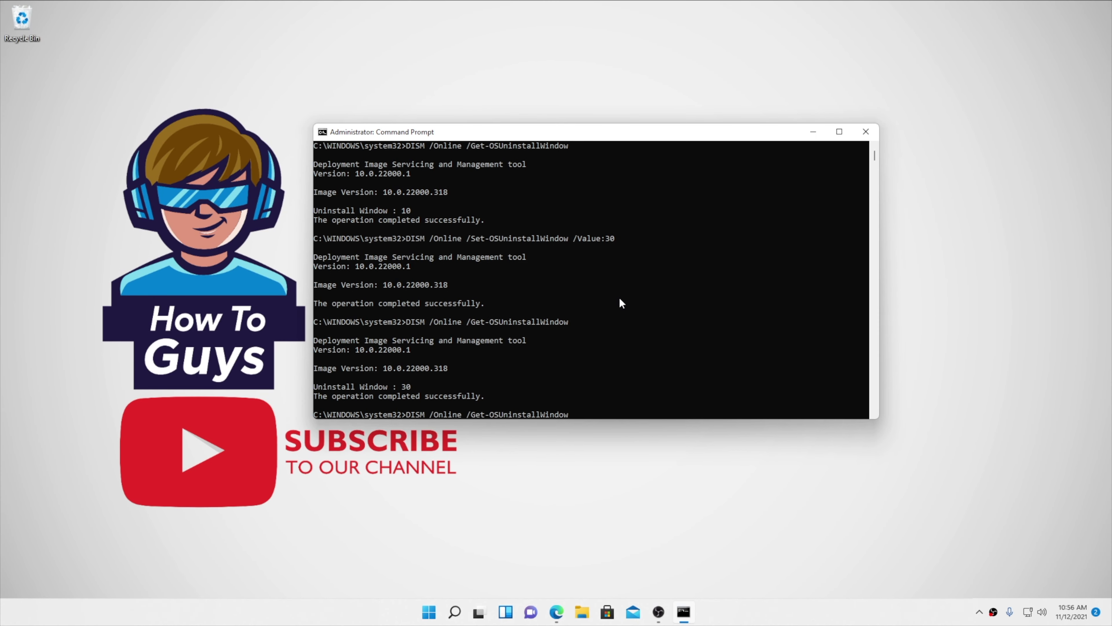
pyautogui.press('Up')
pyautogui.press('BackSpace')
pyautogui.press('BackSpace')
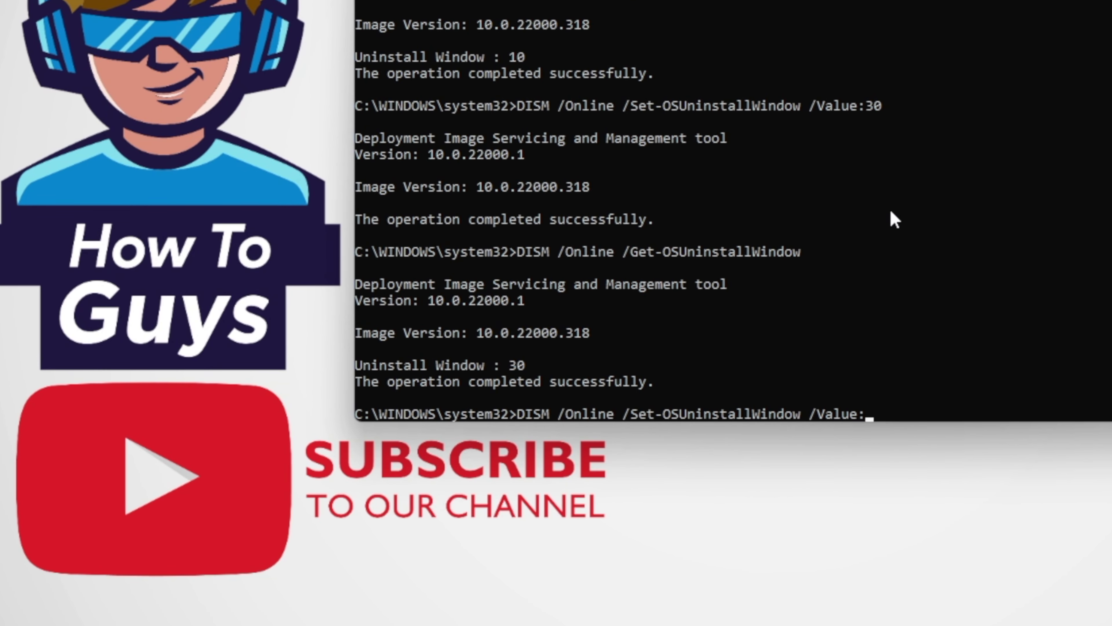
pyautogui.write('365')
pyautogui.press('Return')
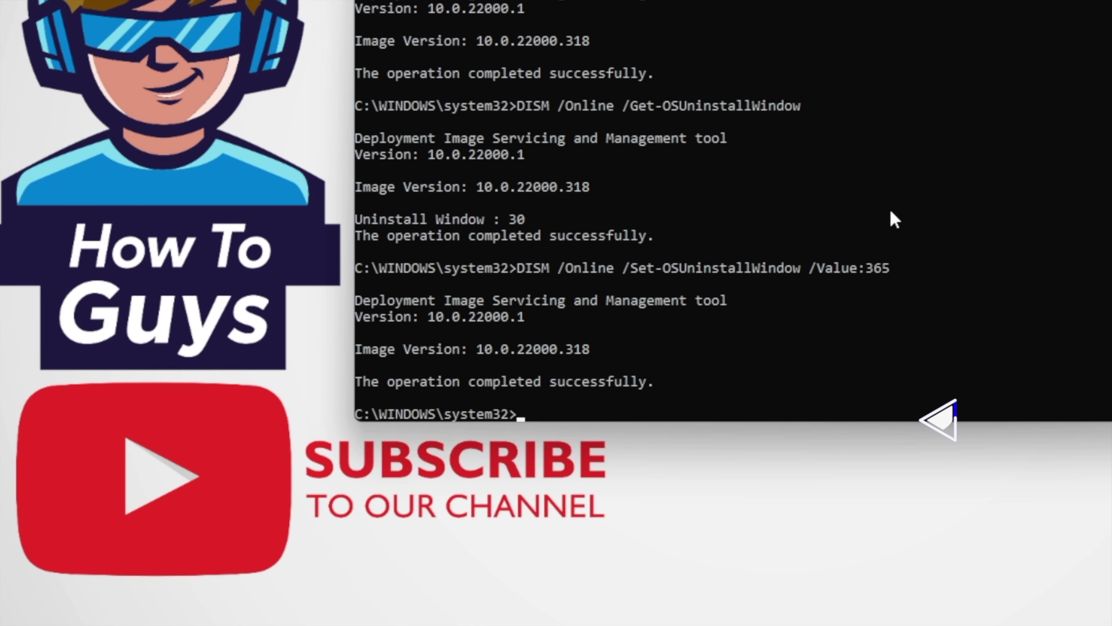
pyautogui.press('Up')
pyautogui.press('Up')
pyautogui.press('Return')
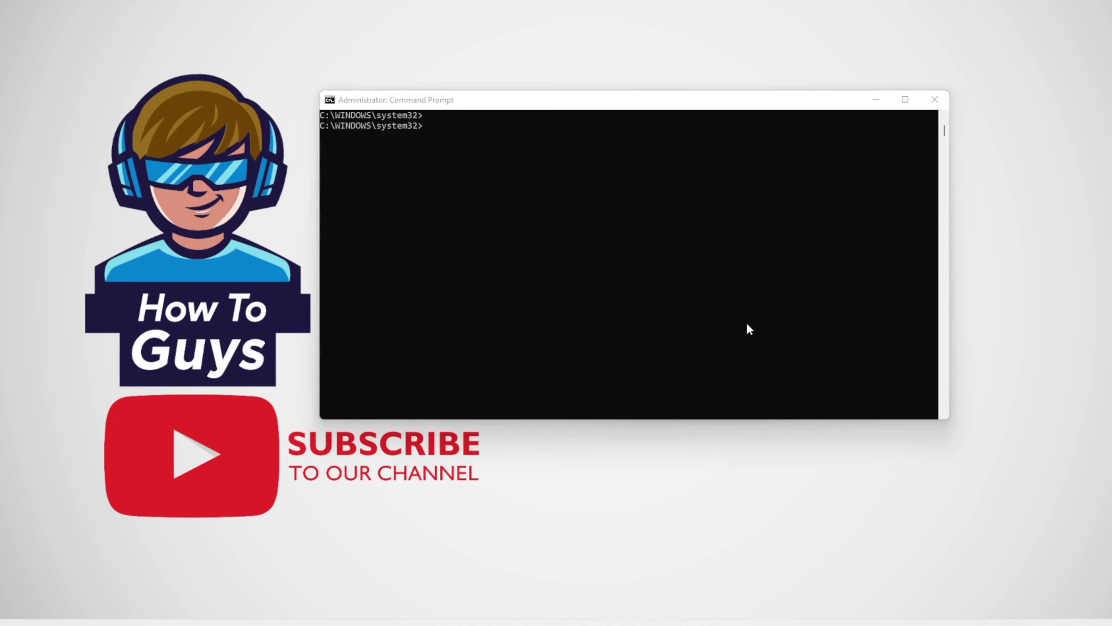
pyautogui.click(609, 228)
pyautogui.write('DISM /Online /Set-OSUninstallWindow /Value:30')
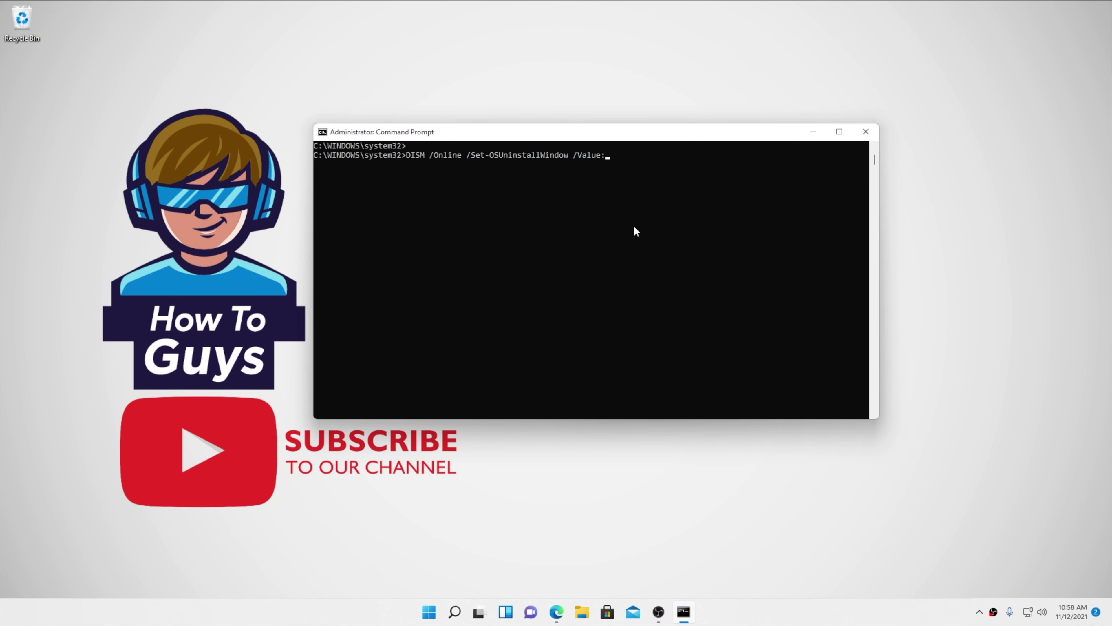
pyautogui.write('6')
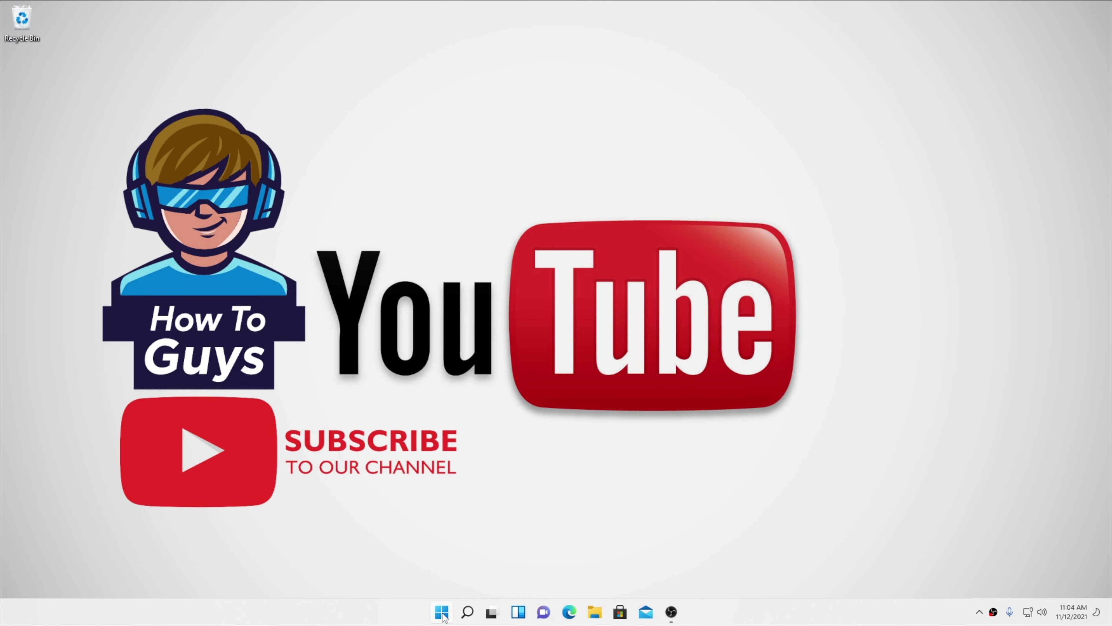
# Open System > Recovery in Windows Settings and start Go back to Windows 10
pyautogui.click(444, 612)
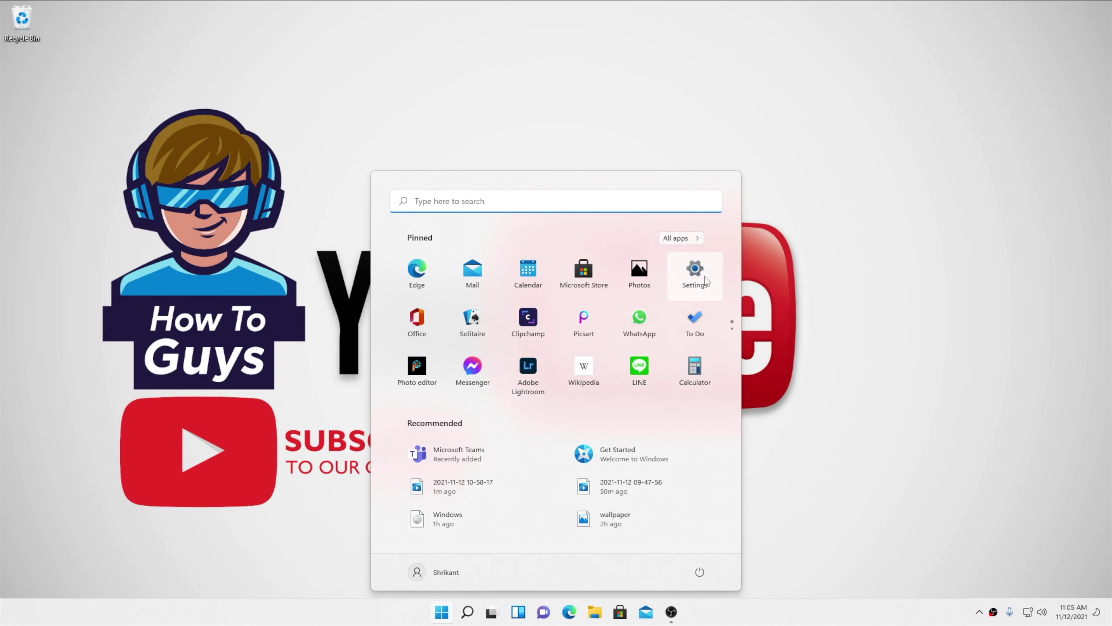
pyautogui.click(704, 277)
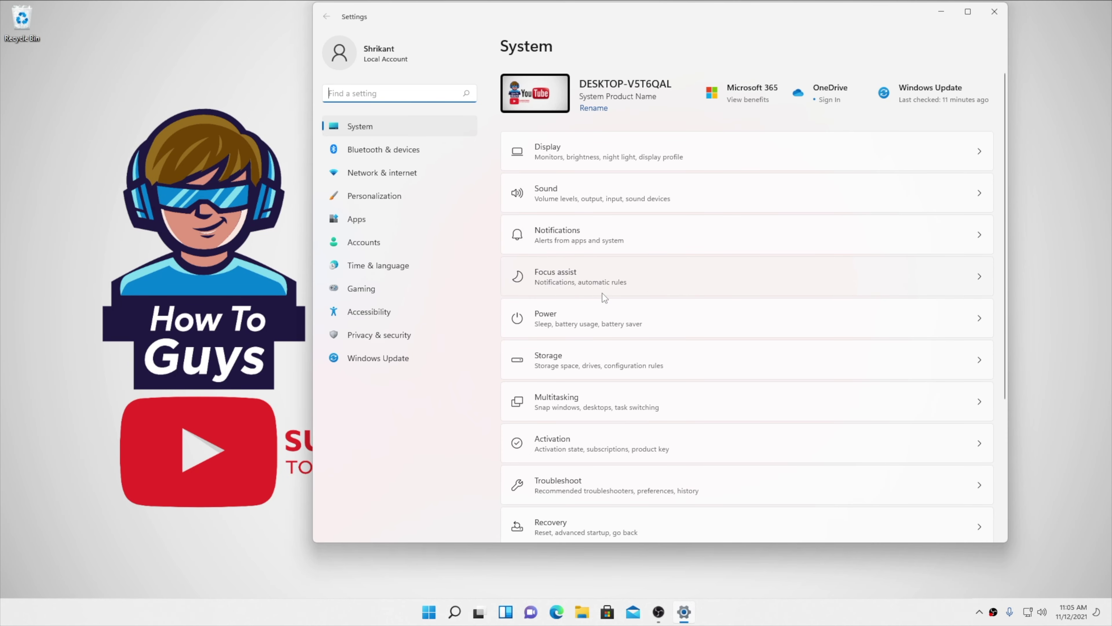
pyautogui.scroll(-3, 593, 417)
pyautogui.click(560, 388)
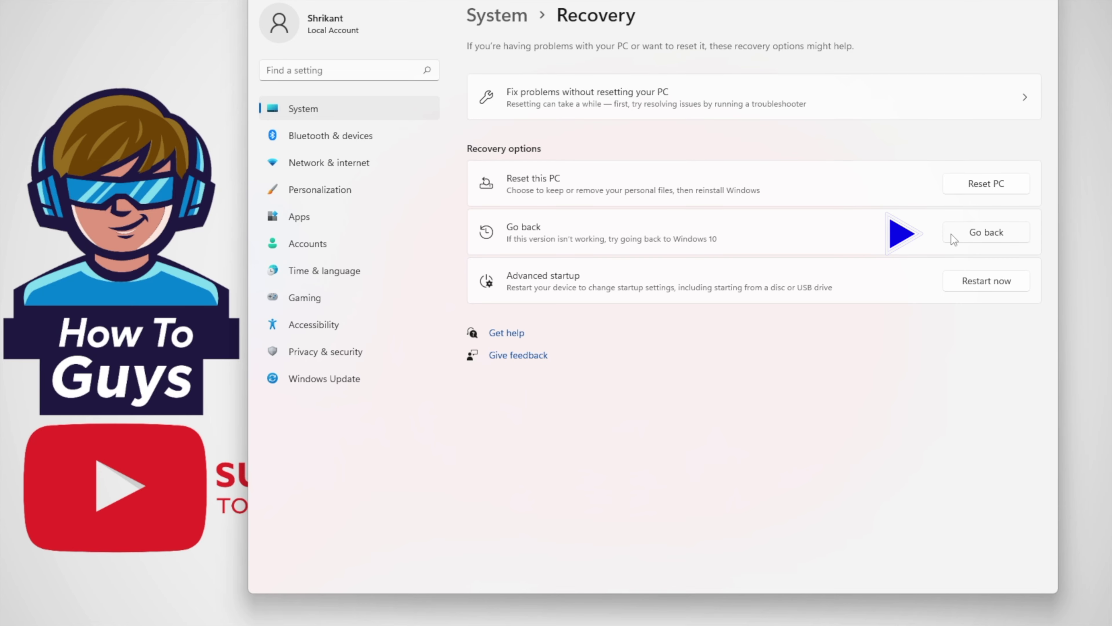
pyautogui.click(970, 237)
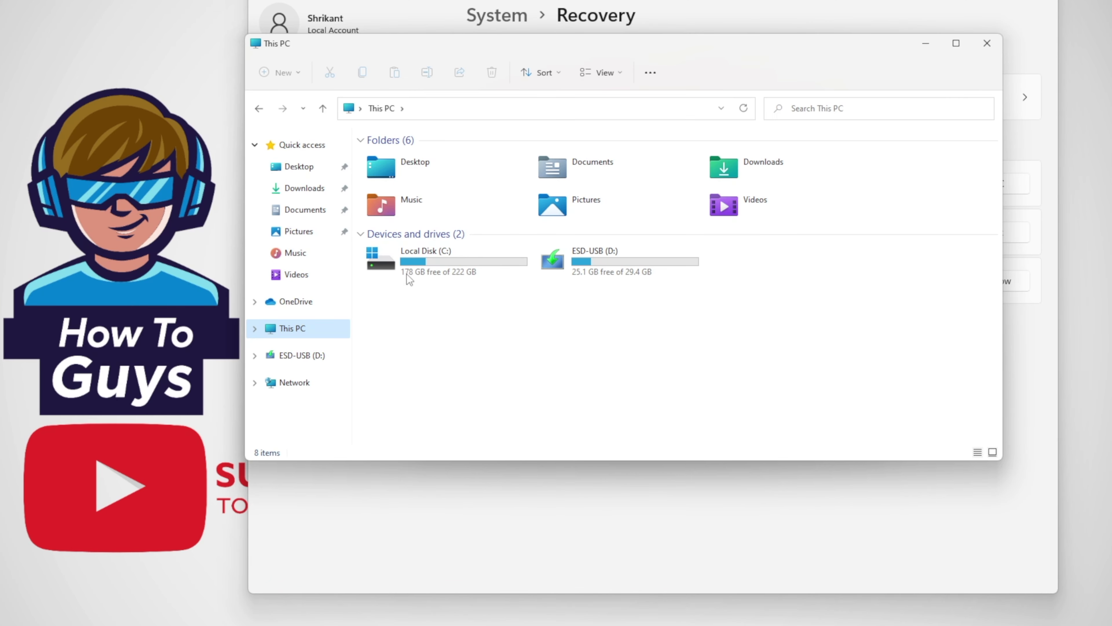
# Confirm Windows.old exists on Local Disk (C:), then relaunch the Go back wizard
pyautogui.doubleClick(407, 268)
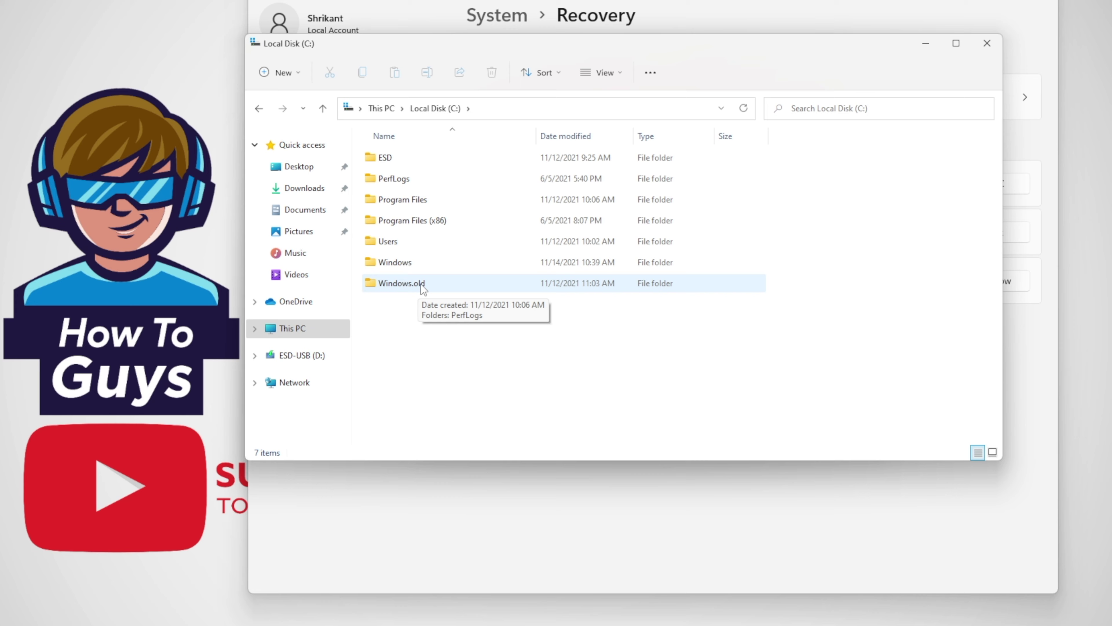
pyautogui.click(421, 285)
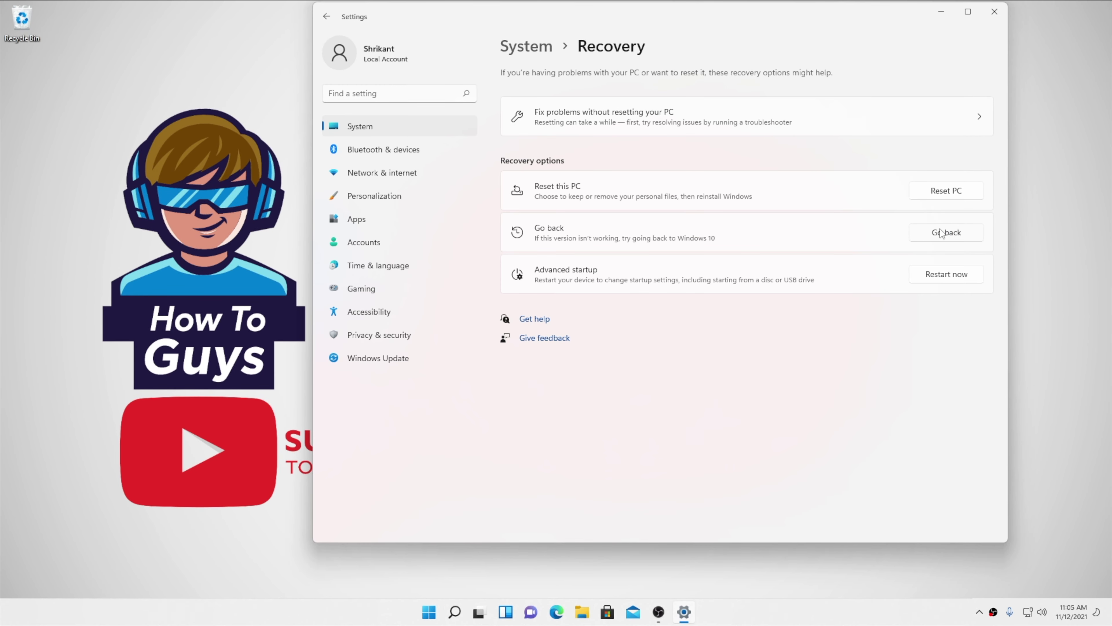
pyautogui.click(941, 231)
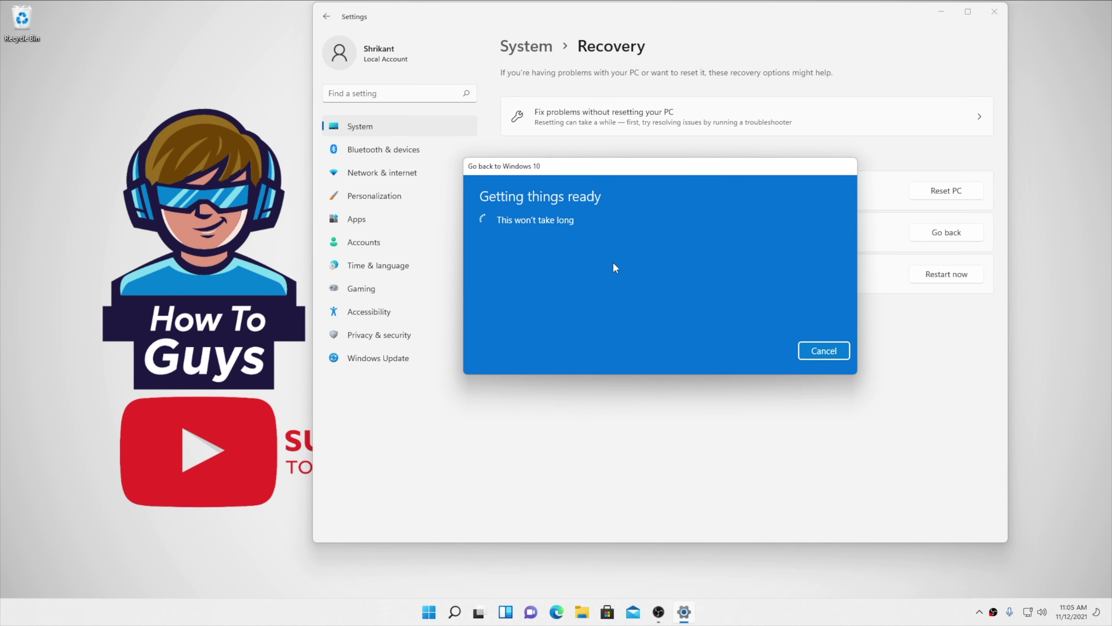
# Choose 'For another reason' with the note 'Tutorial' and continue to the update check
pyautogui.click(548, 287)
pyautogui.click(556, 331)
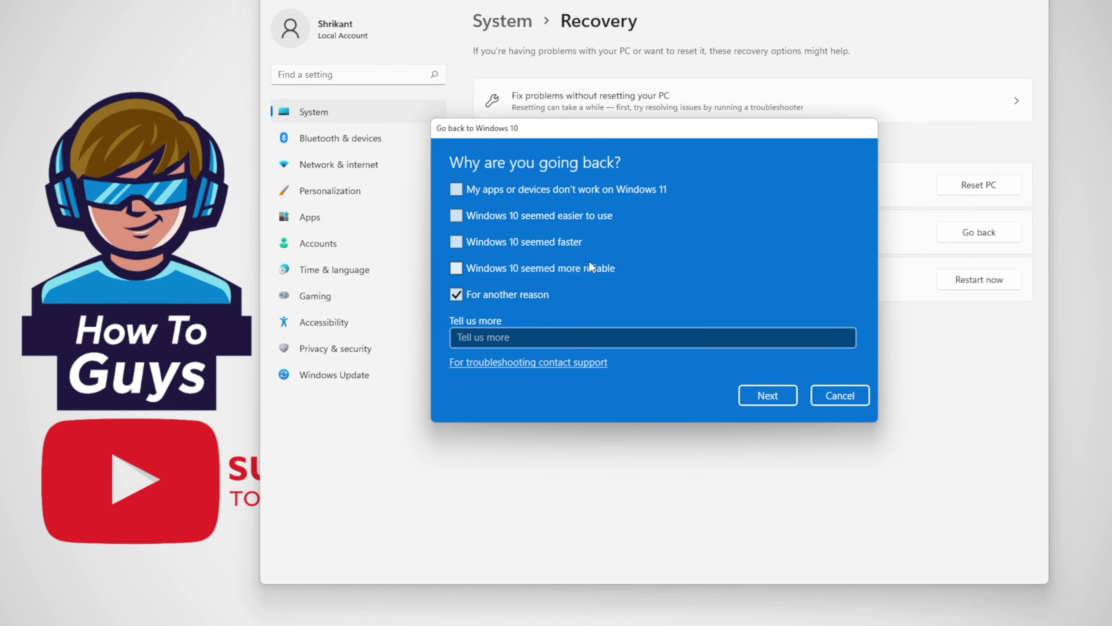
pyautogui.click(560, 336)
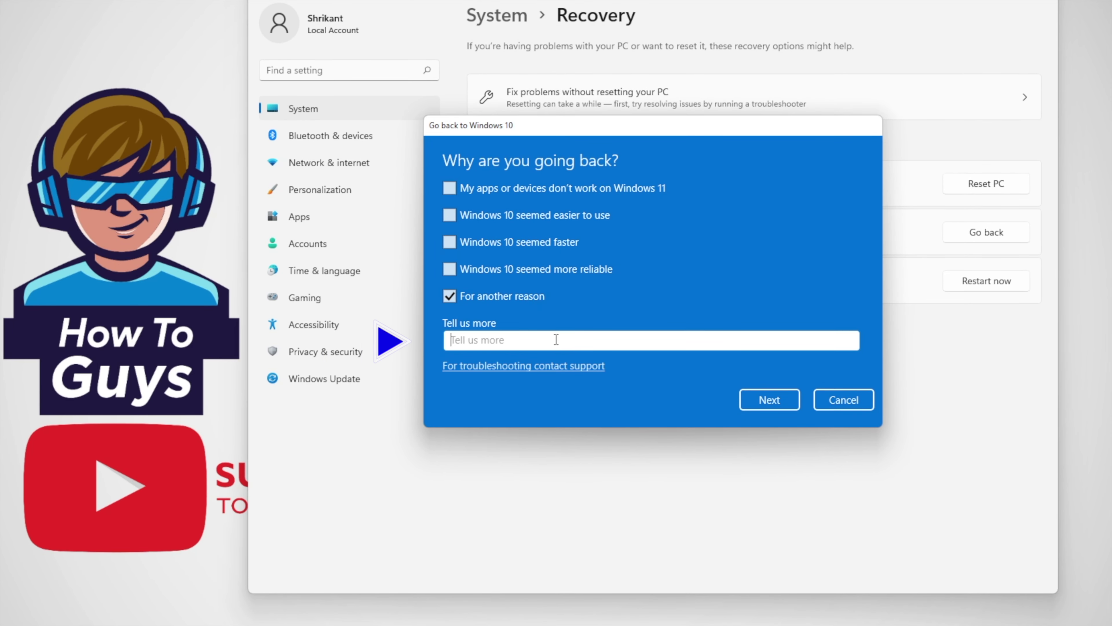
pyautogui.write('Tutorial')
pyautogui.press('Return')
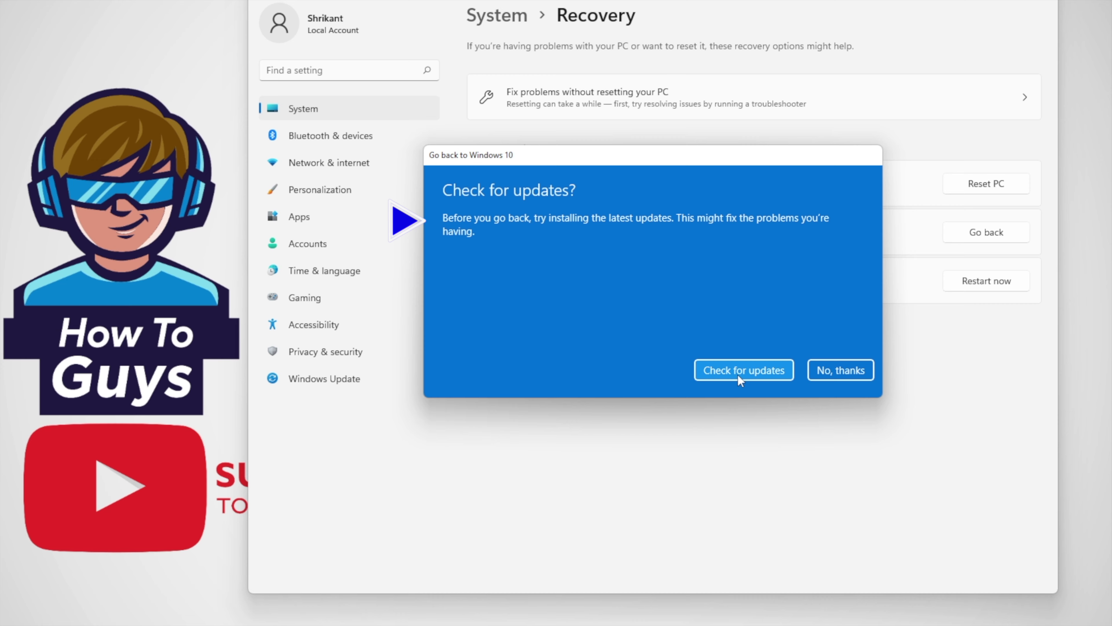
# Decline checking for updates and acknowledge the 'What you need to know' warnings
pyautogui.click(854, 369)
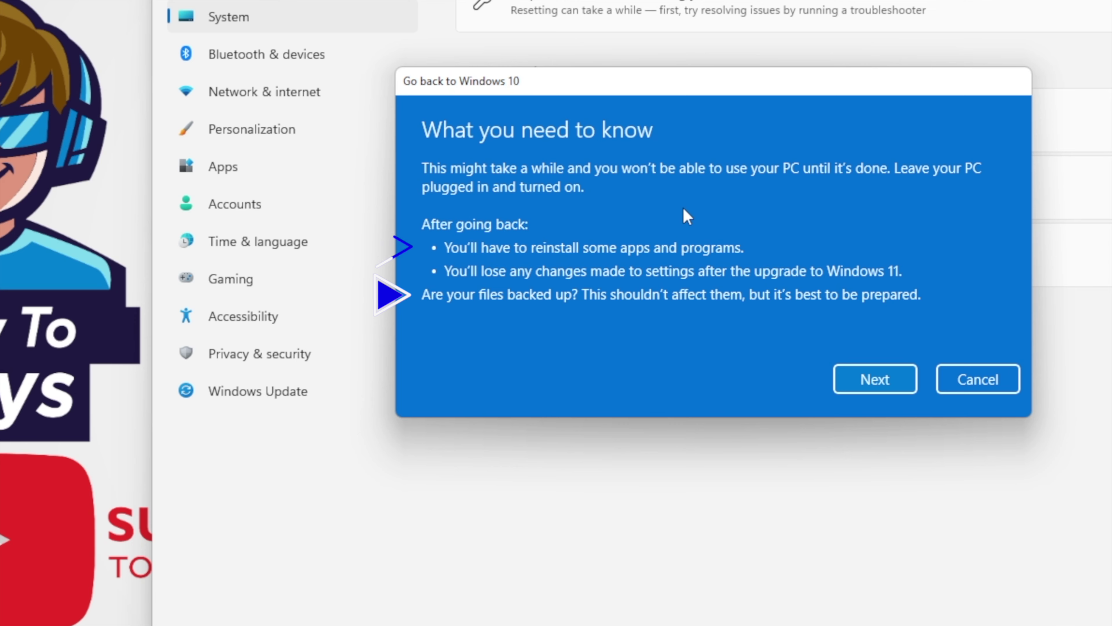
pyautogui.press('Return')
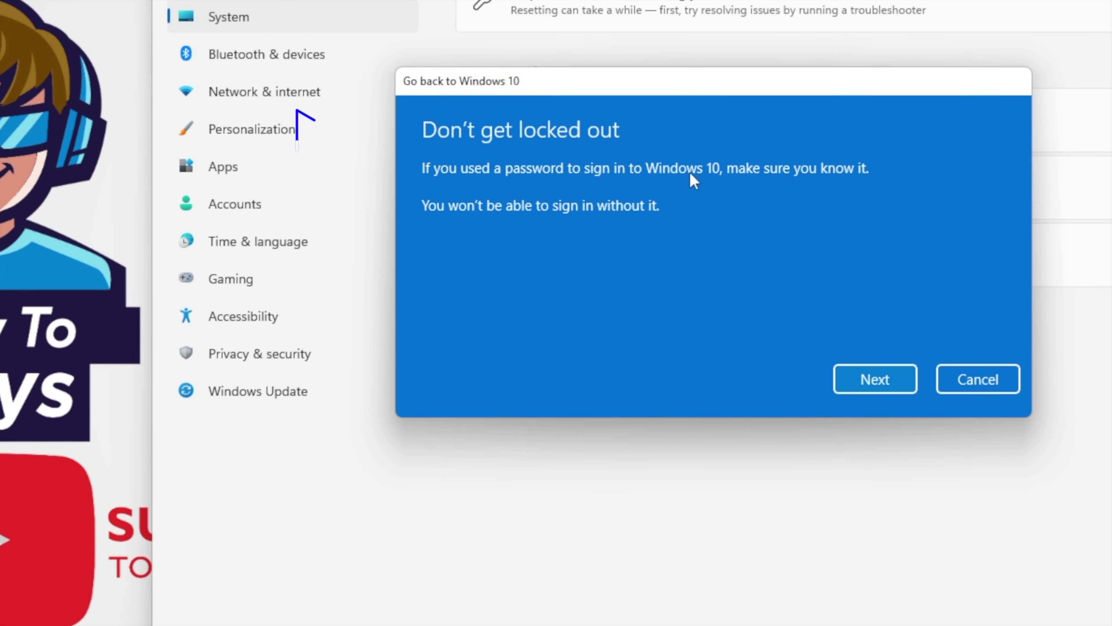